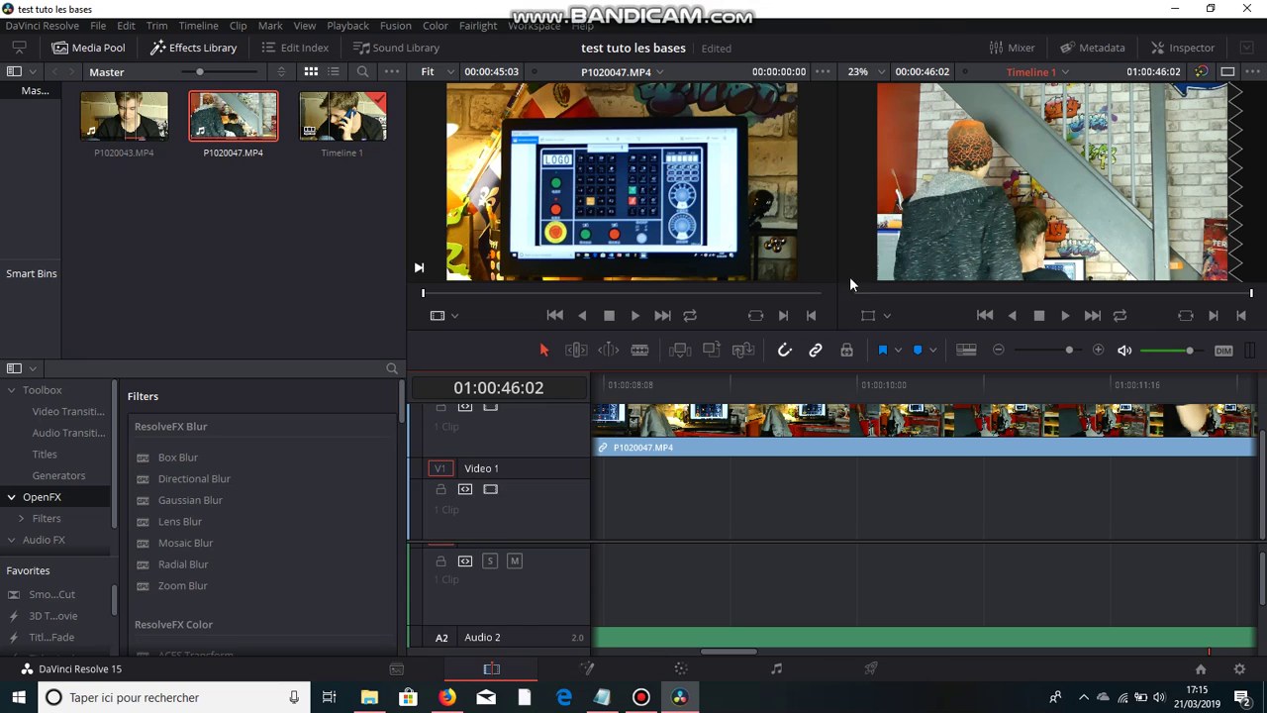
Step: Return the playhead to the start of the timeline and delete the P1020047.MP4 clip from the Video 2 track
{"action": "scroll", "coordinate": [594, 446], "scroll_direction": "up", "scroll_amount": 2}
{"action": "left_click_drag", "start_coordinate": [625, 393], "coordinate": [551, 393]}
{"action": "left_click", "coordinate": [737, 462]}
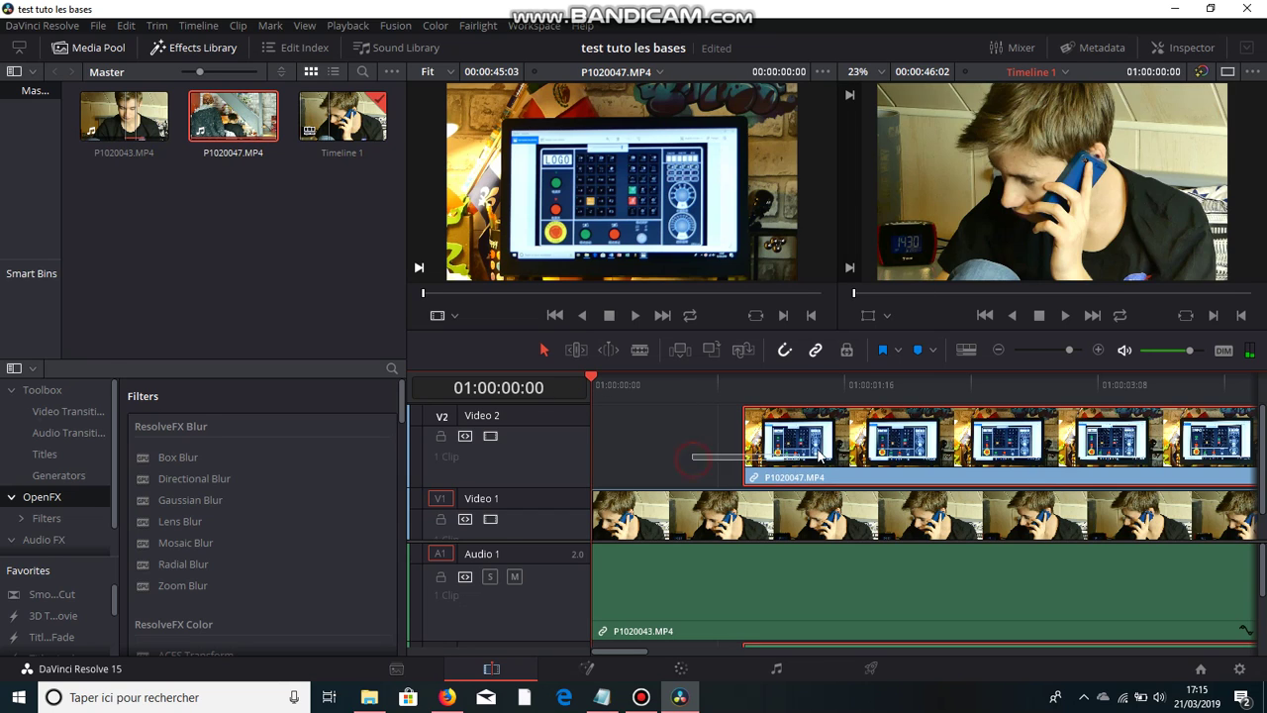
{"action": "key", "text": "Delete"}
Step: Show the video properties of the P1020043.MP4 clip and turn off its Dynamic Zoom
{"action": "left_click", "coordinate": [657, 574]}
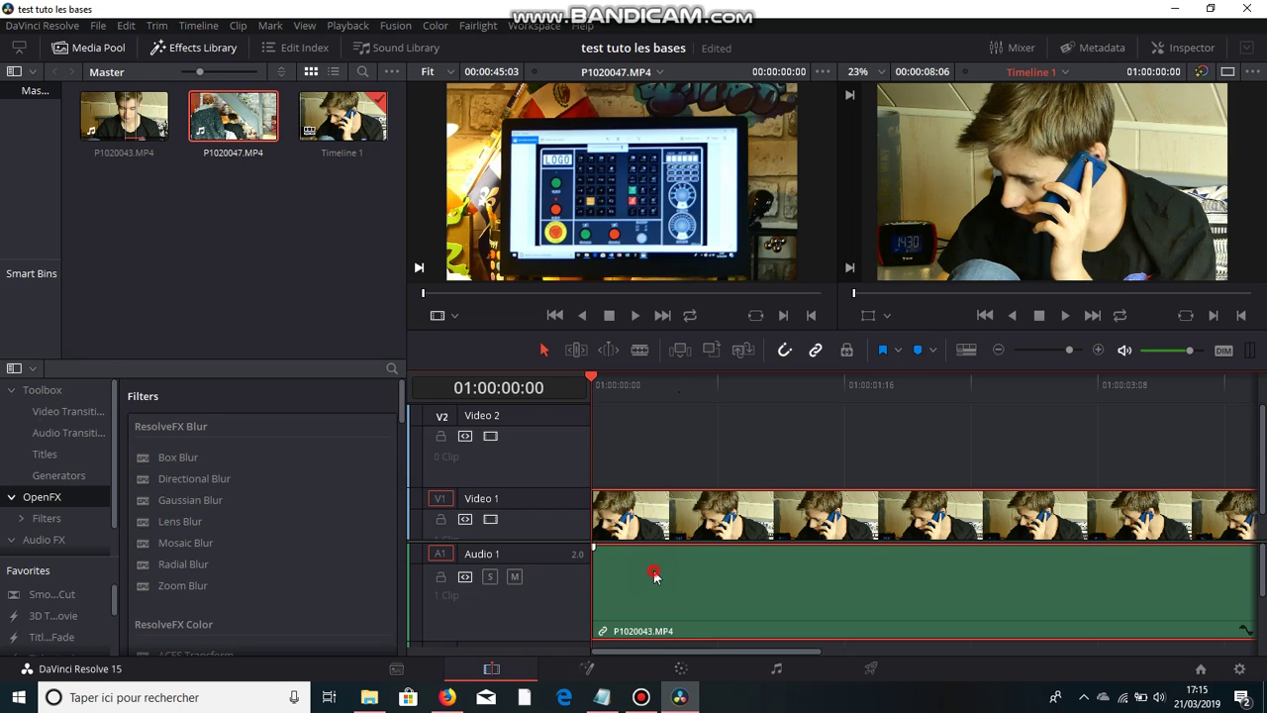
{"action": "left_click", "coordinate": [1150, 51]}
{"action": "scroll", "coordinate": [1107, 262], "scroll_direction": "down", "scroll_amount": 5}
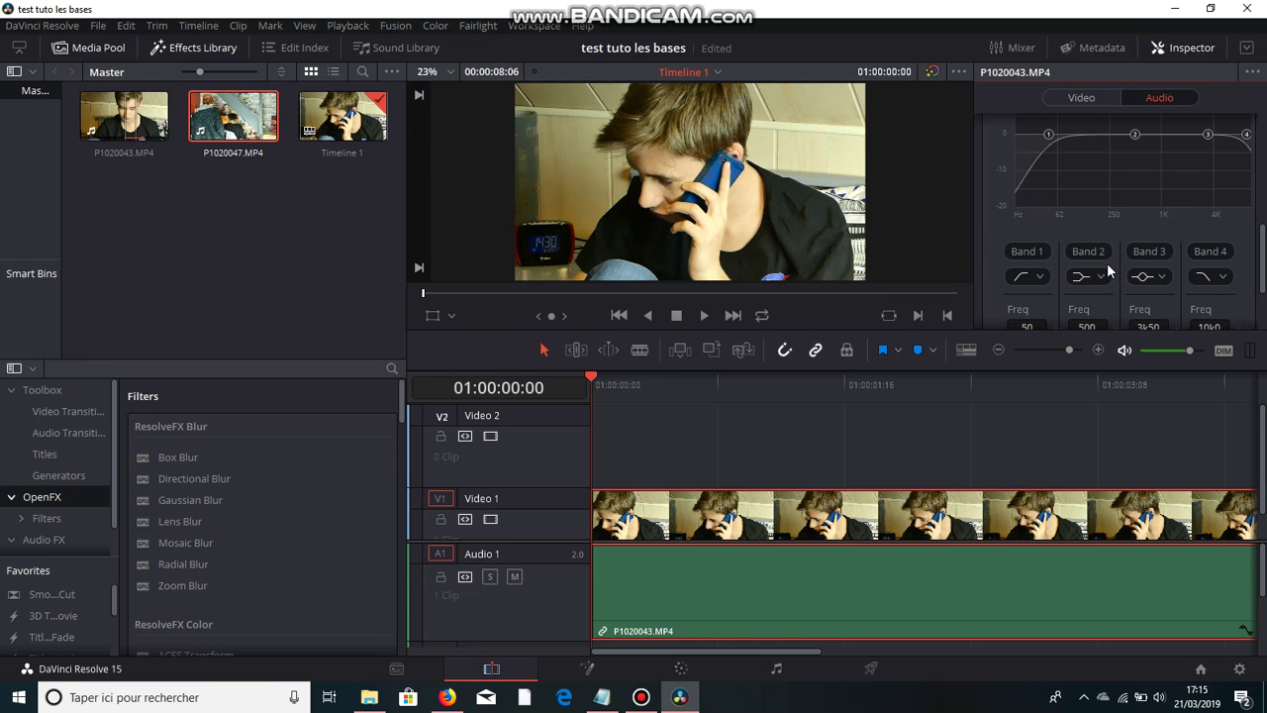
{"action": "left_click", "coordinate": [1081, 97]}
{"action": "scroll", "coordinate": [1109, 208], "scroll_direction": "down", "scroll_amount": 8}
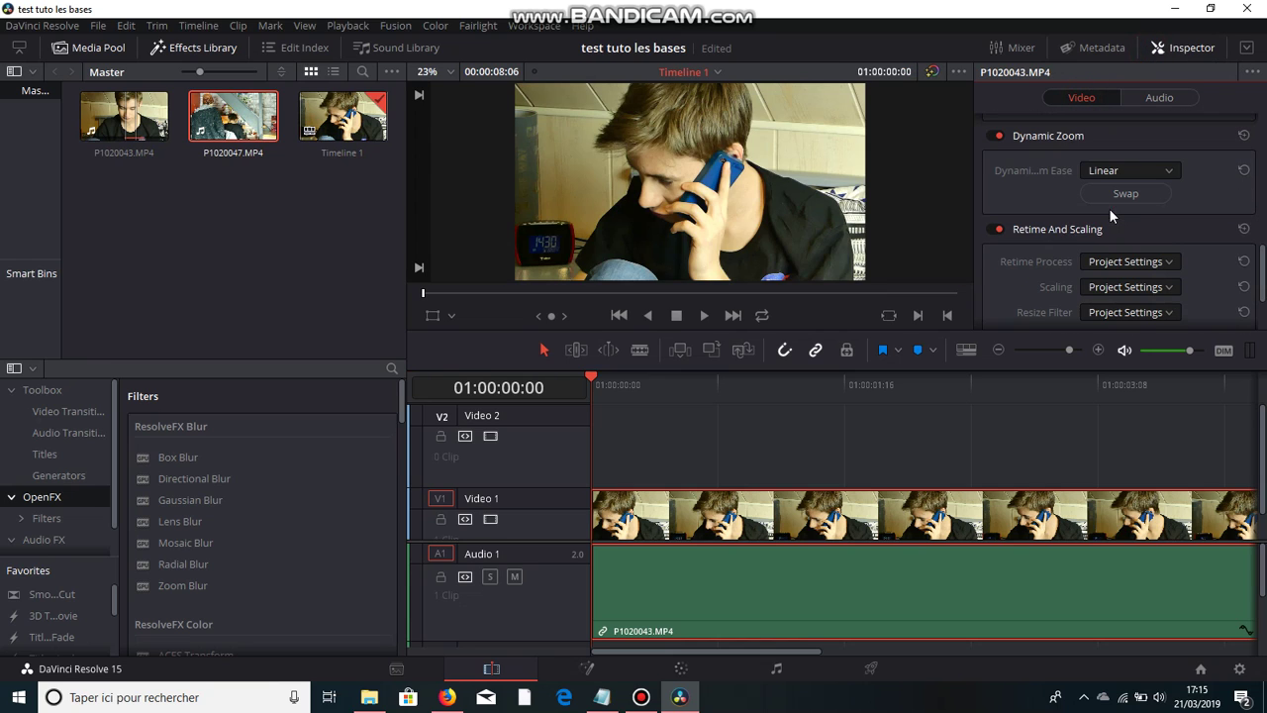
{"action": "scroll", "coordinate": [1035, 180], "scroll_direction": "up", "scroll_amount": 1}
{"action": "left_click", "coordinate": [1000, 137]}
Step: Add a Zoom keyframe at the very start of the P1020043.MP4 clip
{"action": "scroll", "coordinate": [1020, 158], "scroll_direction": "up", "scroll_amount": 4}
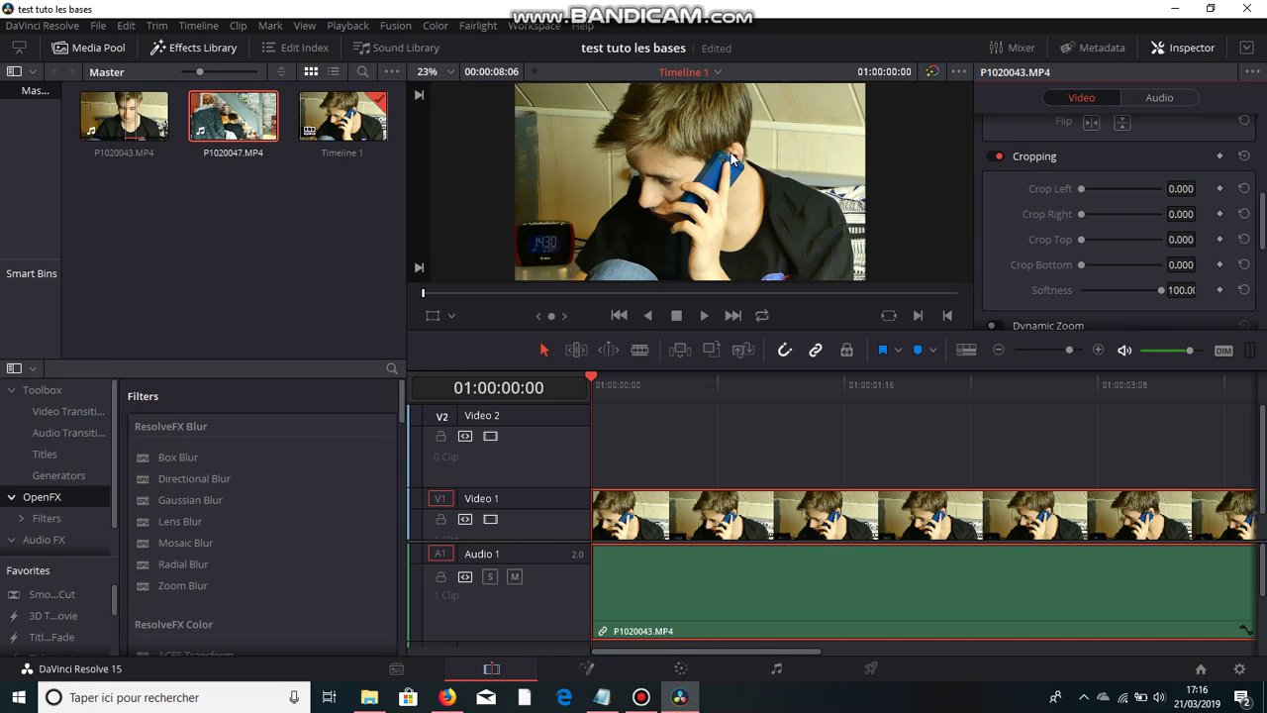
{"action": "scroll", "coordinate": [1169, 307], "scroll_direction": "up", "scroll_amount": 2}
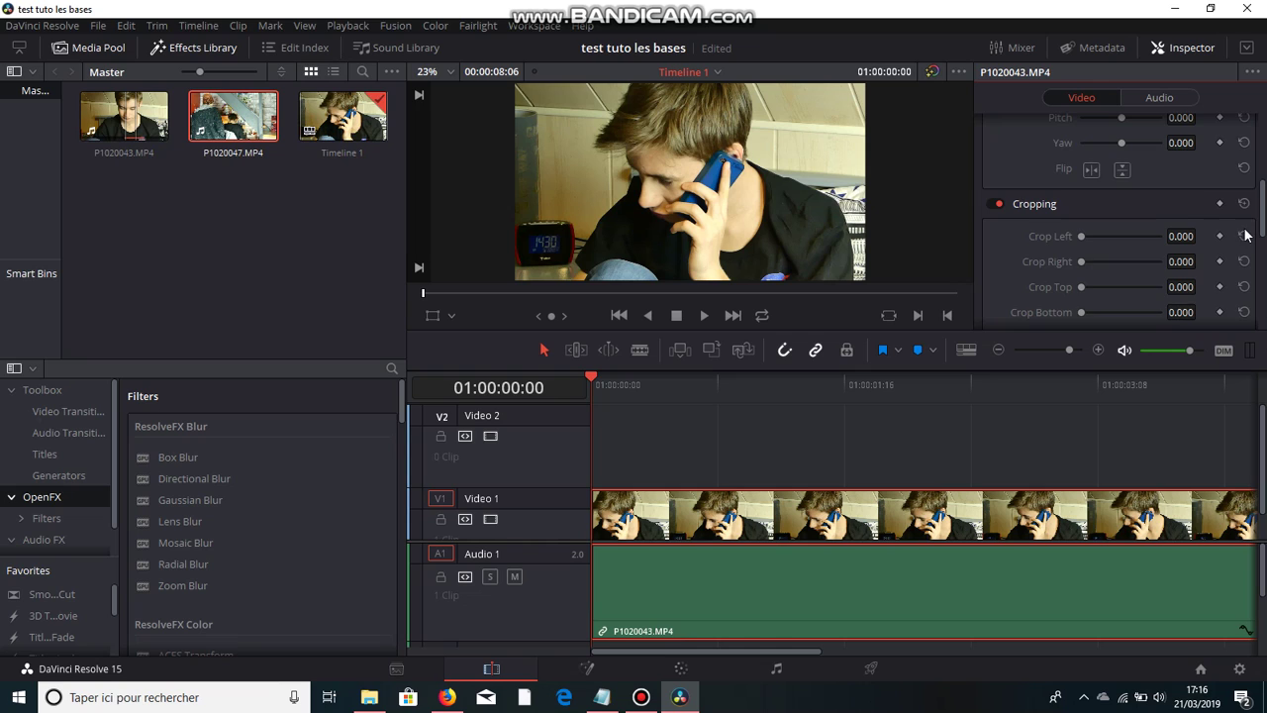
{"action": "scroll", "coordinate": [1252, 234], "scroll_direction": "up", "scroll_amount": 4}
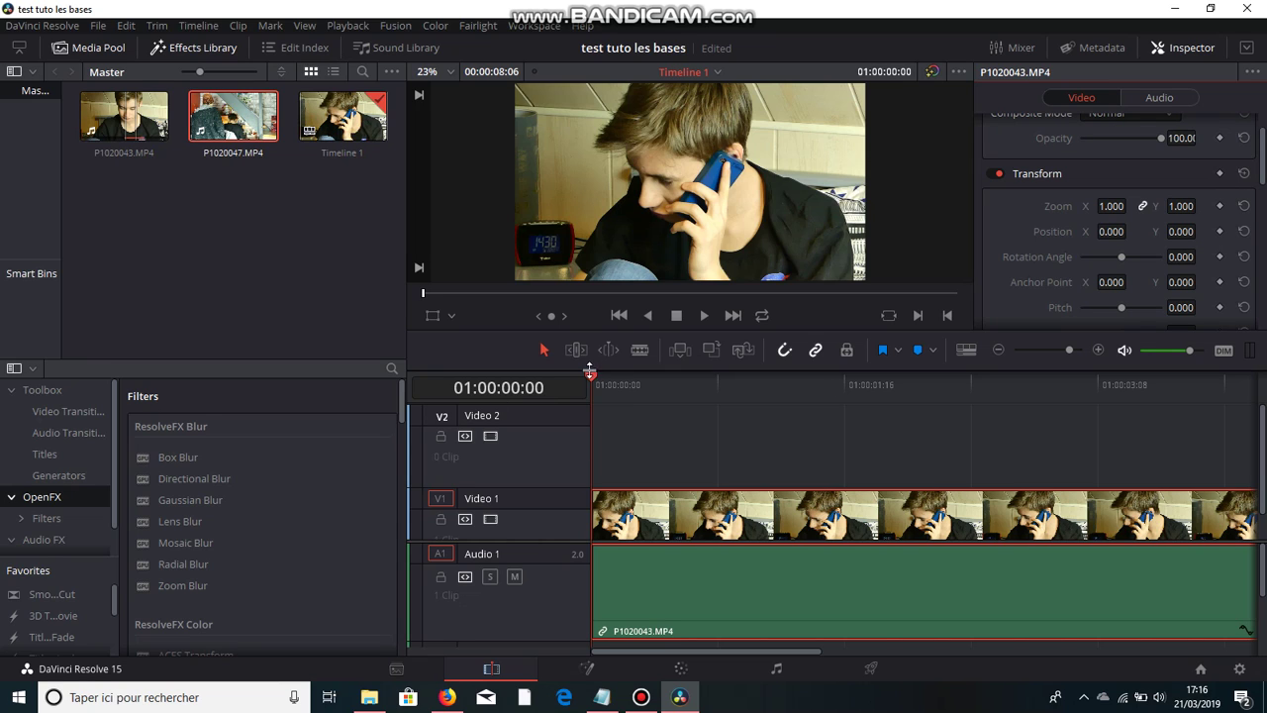
{"action": "left_click", "coordinate": [620, 386]}
{"action": "left_click_drag", "start_coordinate": [620, 386], "coordinate": [583, 384]}
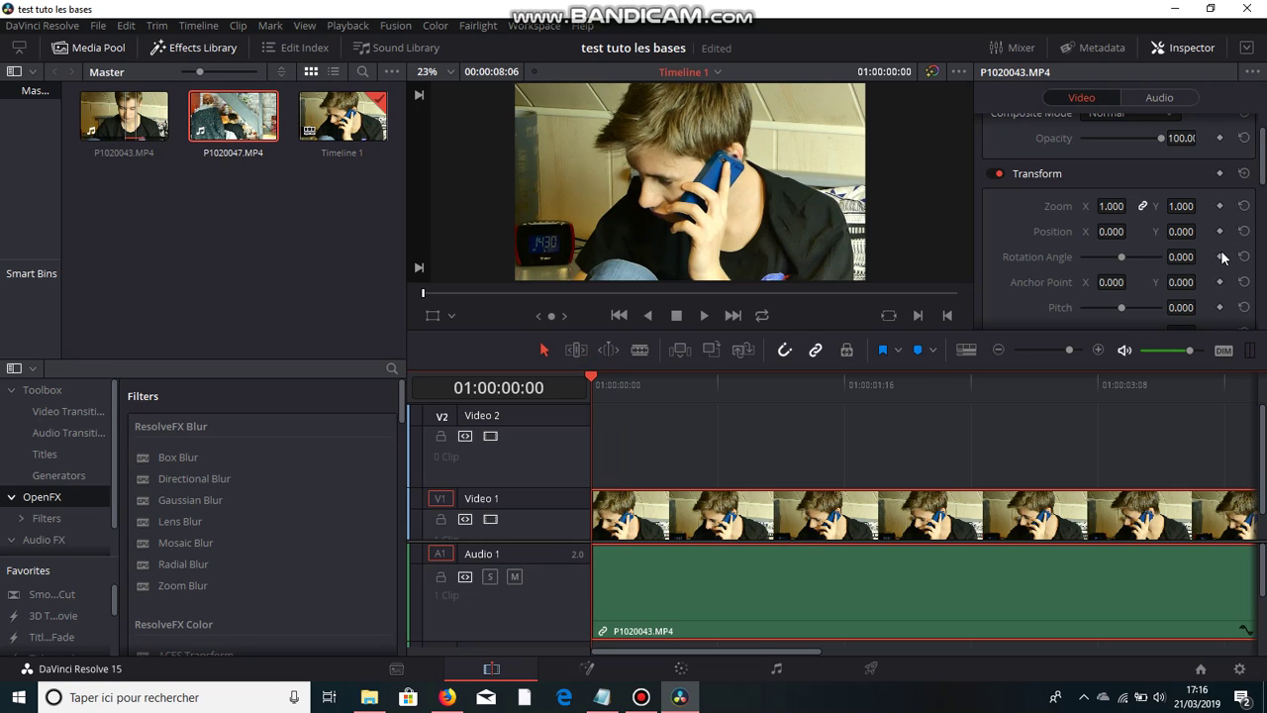
{"action": "left_click", "coordinate": [1220, 206]}
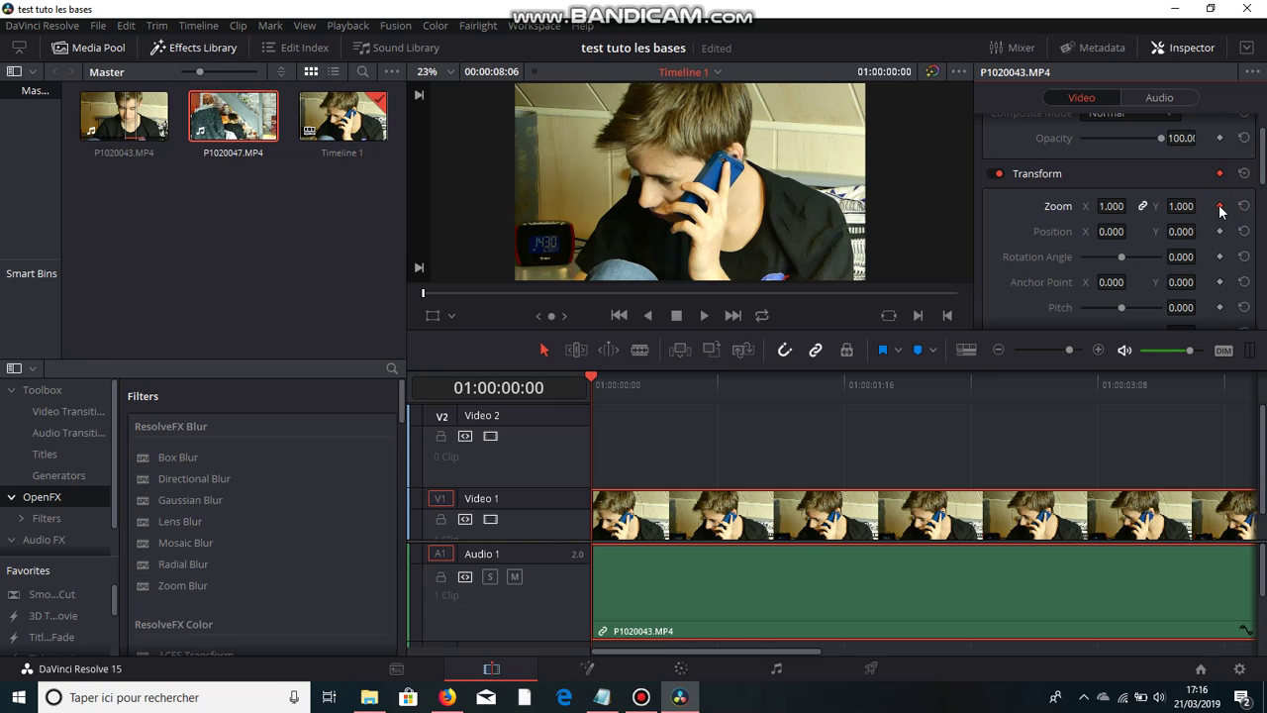
Step: Add a second Zoom keyframe at 01:00:02:13 and set its Zoom X and Y to 2.160
{"action": "left_click", "coordinate": [978, 386]}
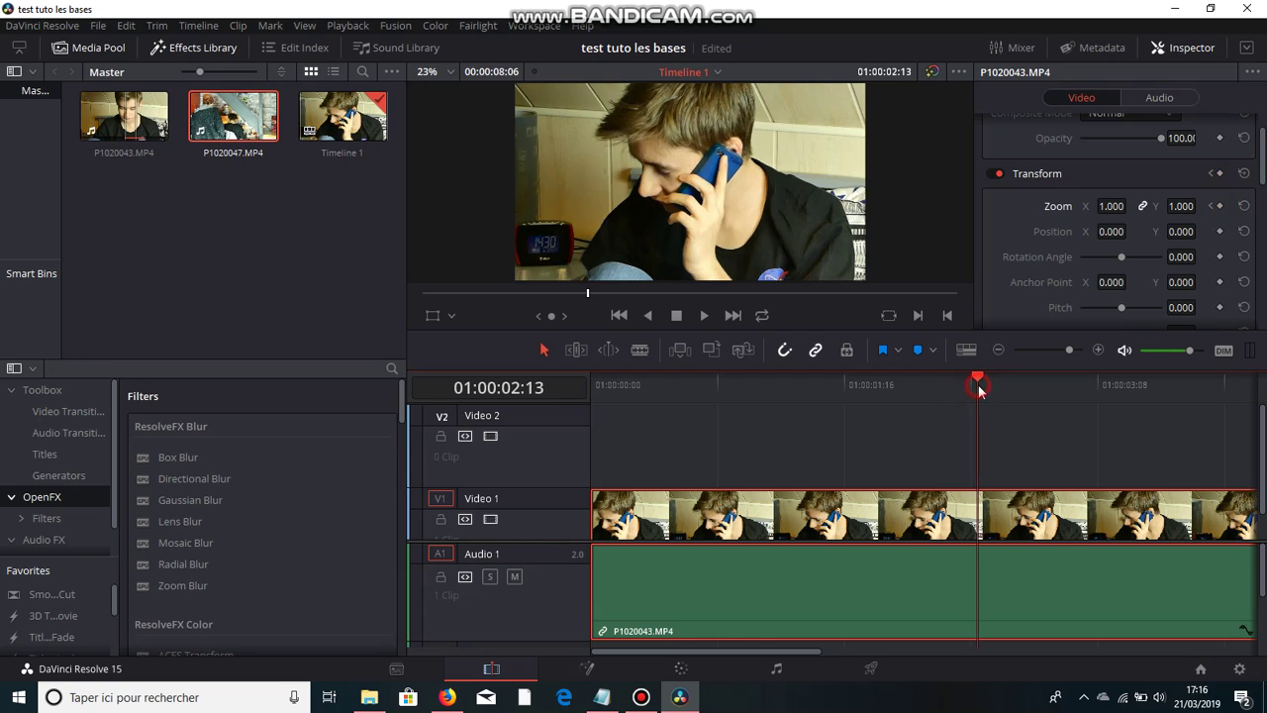
{"action": "left_click", "coordinate": [1220, 205]}
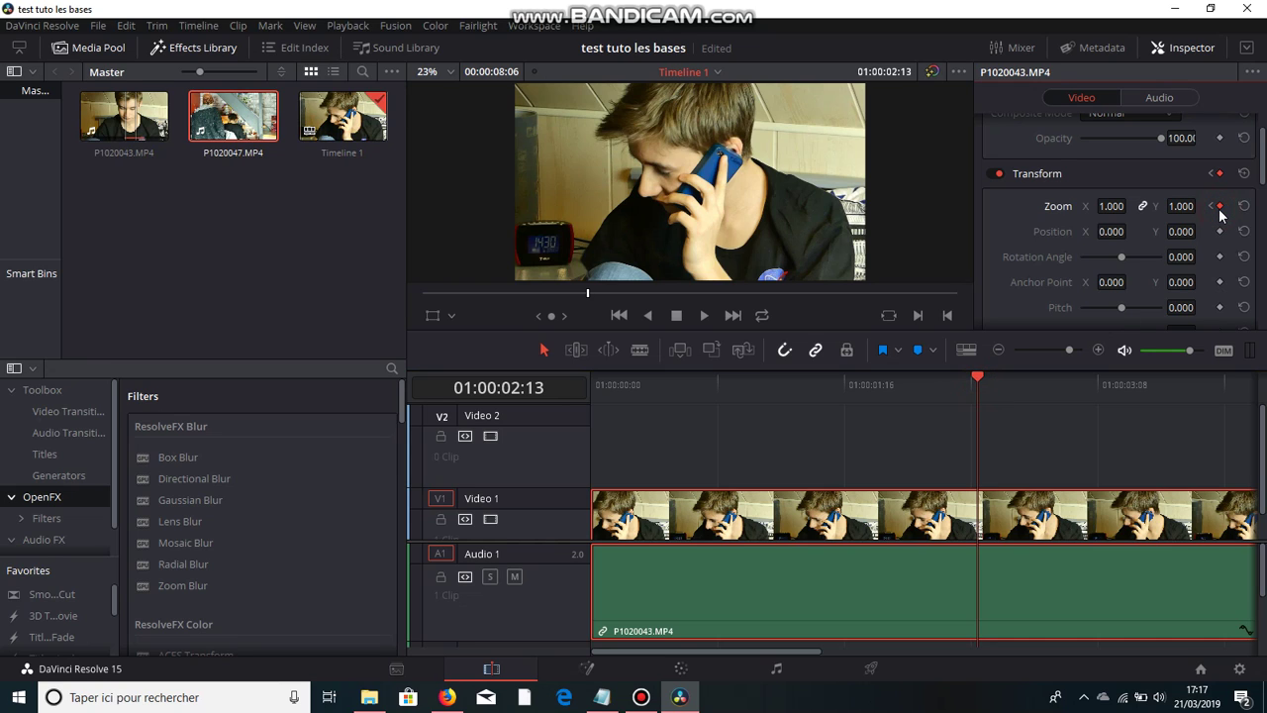
{"action": "double_click", "coordinate": [1113, 206]}
{"action": "type", "text": "1.3"}
{"action": "key", "text": "Return"}
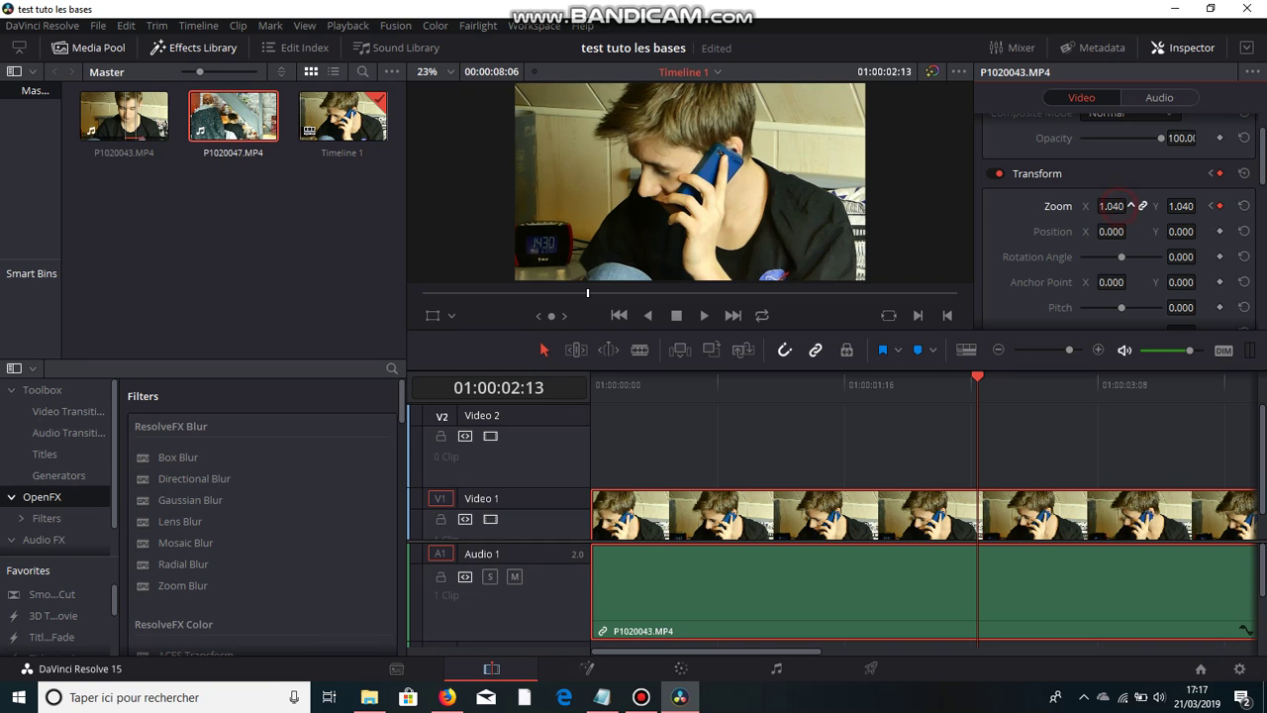
{"action": "left_click_drag", "start_coordinate": [1130, 206], "coordinate": [1188, 206]}
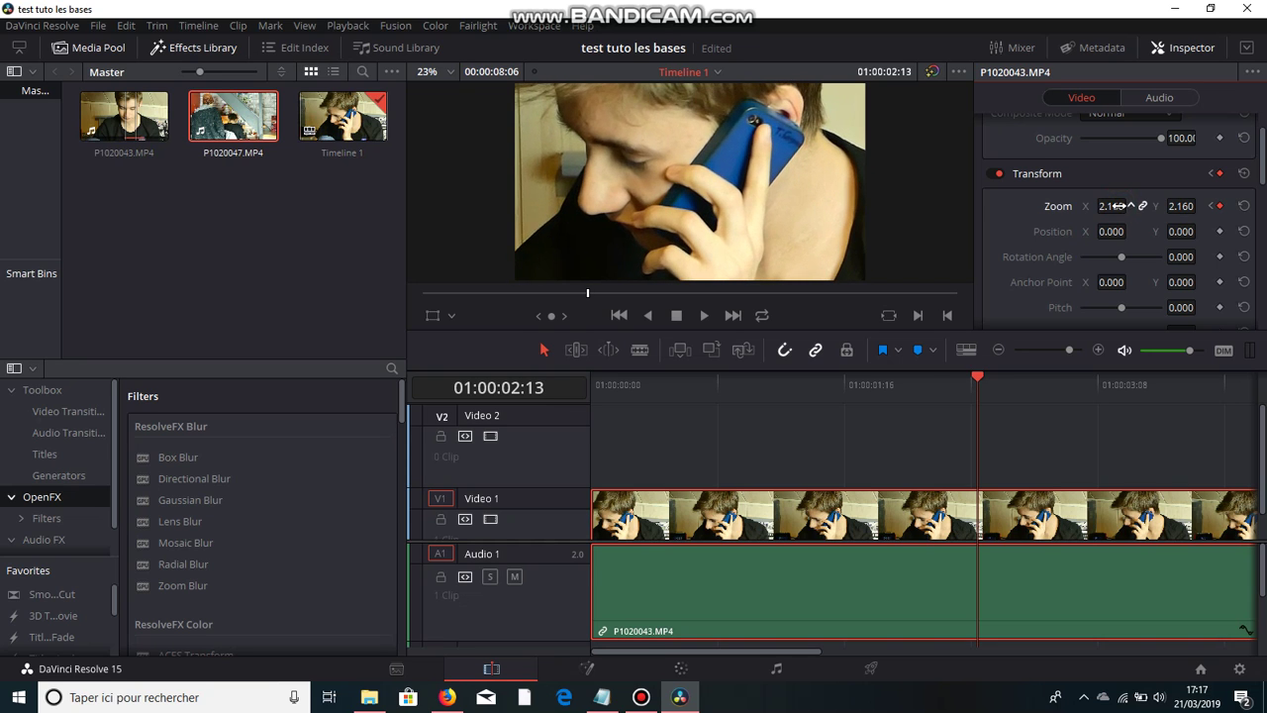
Step: Play the clip forwards and backwards from the start to preview the zoom animation
{"action": "key", "text": "Home"}
{"action": "key", "text": "space"}
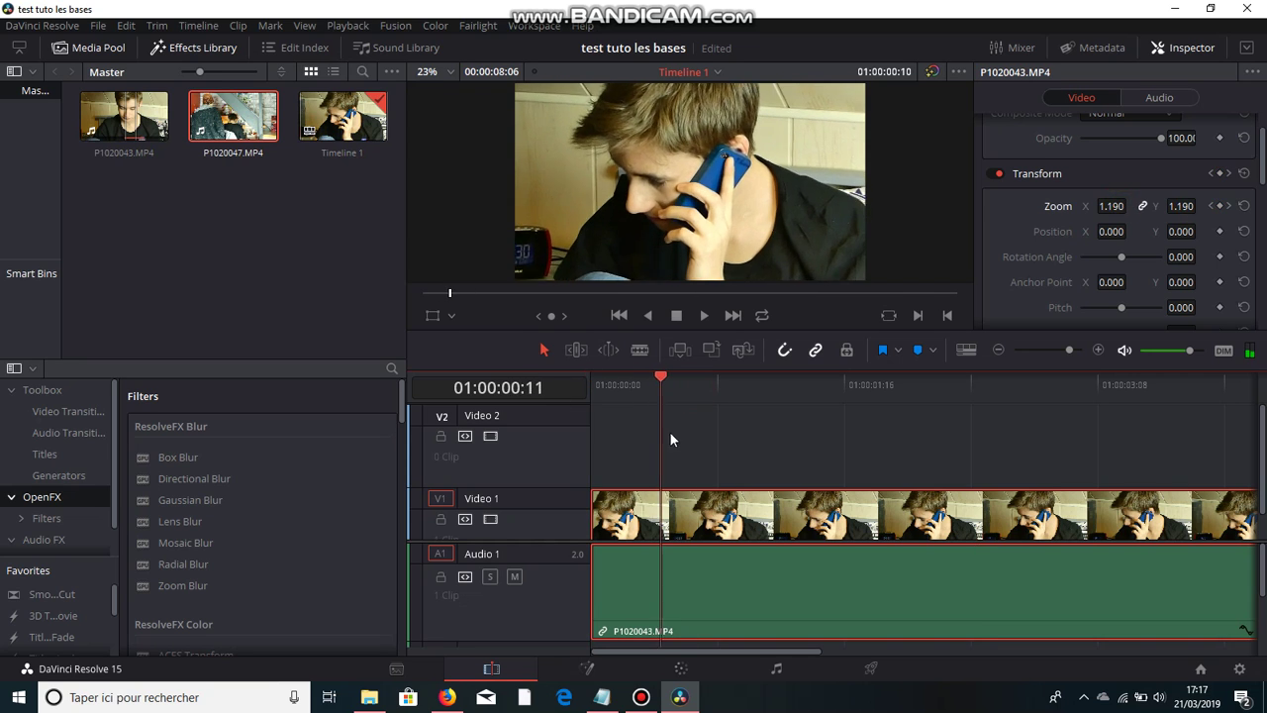
{"action": "key", "text": "j"}
{"action": "key", "text": "l"}
{"action": "key", "text": "j"}
{"action": "key", "text": "l"}
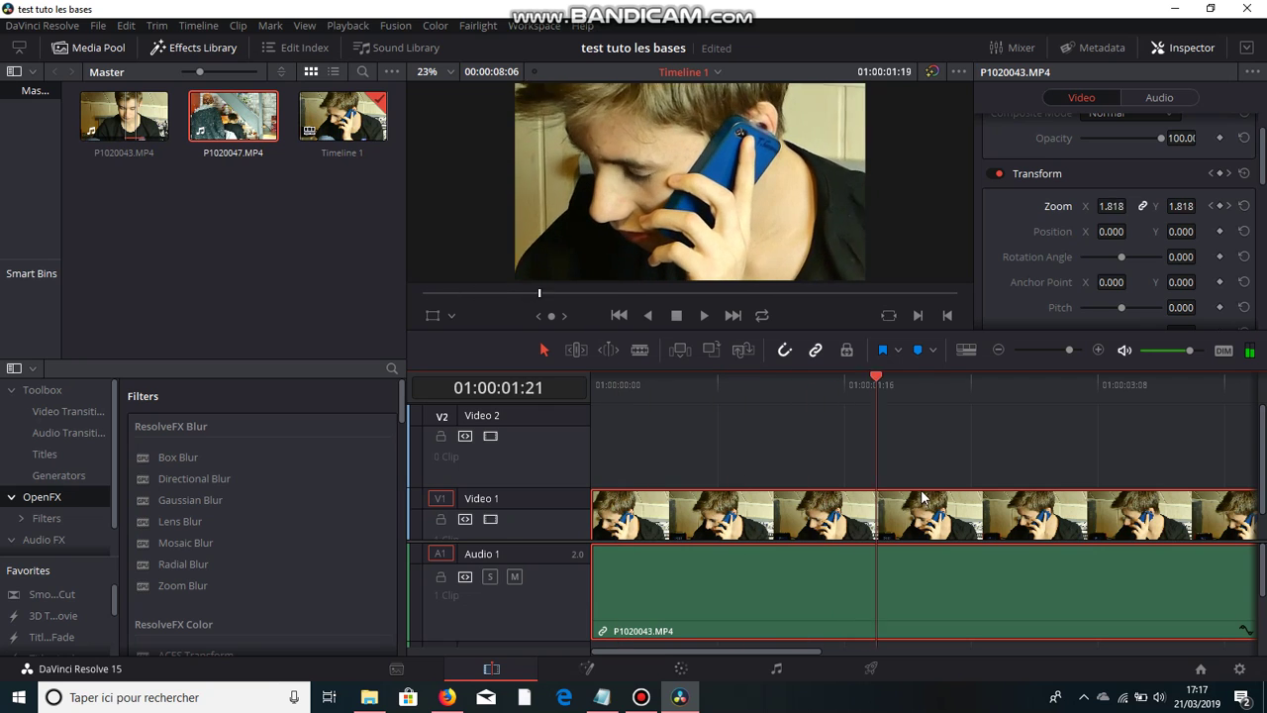
{"action": "key", "text": "j"}
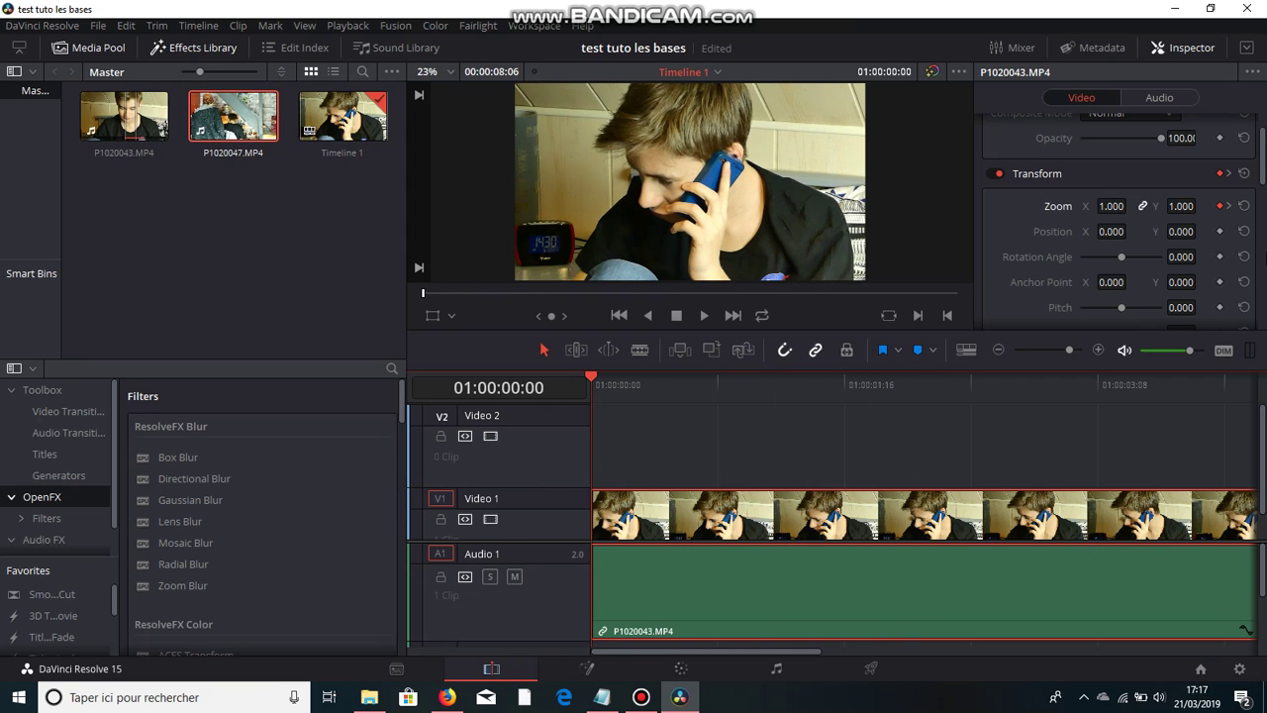
Step: Keyframe the clip's Position at its start and shift the picture to a different position near the second Zoom keyframe
{"action": "left_click", "coordinate": [1220, 231]}
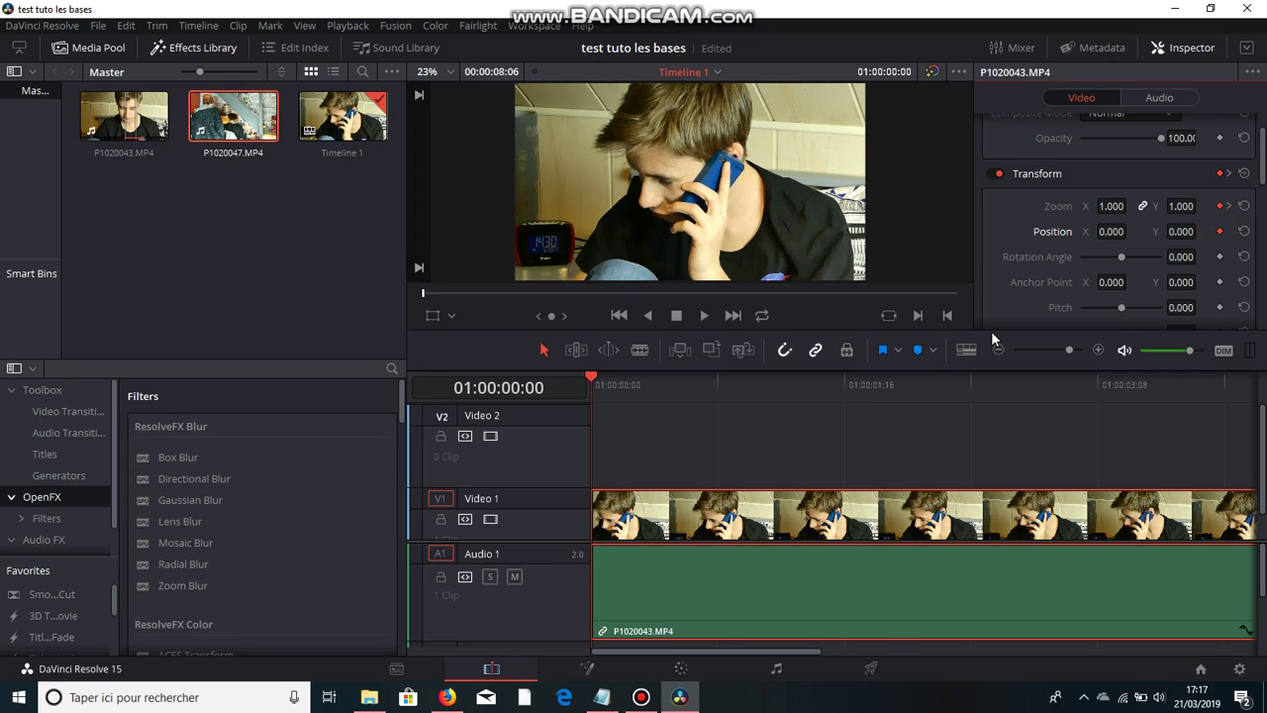
{"action": "left_click", "coordinate": [880, 365]}
{"action": "left_click", "coordinate": [882, 380]}
{"action": "key", "text": "Left"}
{"action": "key", "text": "Left"}
{"action": "key", "text": "Right"}
{"action": "key", "text": "Right"}
{"action": "key", "text": "Right"}
{"action": "key", "text": "Right"}
{"action": "key", "text": "Right"}
{"action": "key", "text": "Right"}
{"action": "key", "text": "Right"}
{"action": "key", "text": "Right"}
{"action": "key", "text": "Right"}
{"action": "key", "text": "Right"}
{"action": "key", "text": "Right"}
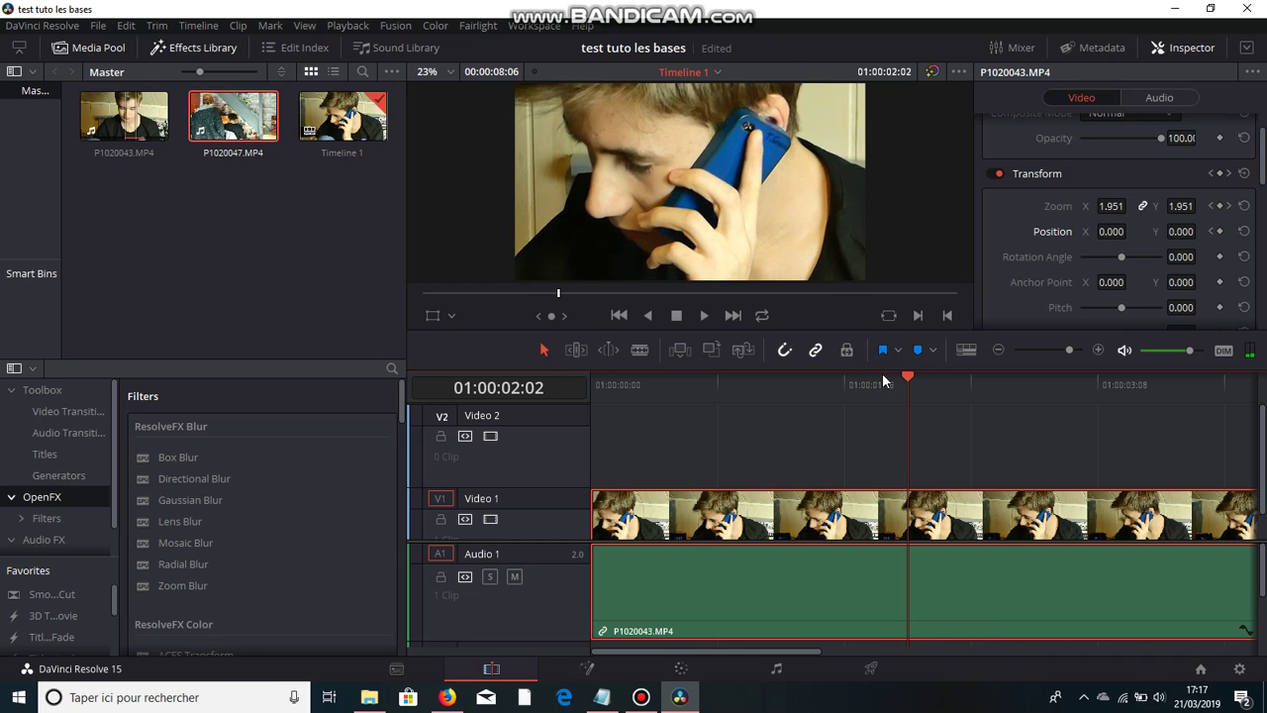
{"action": "key", "text": "Right"}
{"action": "key", "text": "Right"}
{"action": "key", "text": "Right"}
{"action": "key", "text": "Right"}
{"action": "key", "text": "Right"}
{"action": "key", "text": "Right"}
{"action": "key", "text": "Right"}
{"action": "key", "text": "Right"}
{"action": "key", "text": "Right"}
{"action": "key", "text": "Right"}
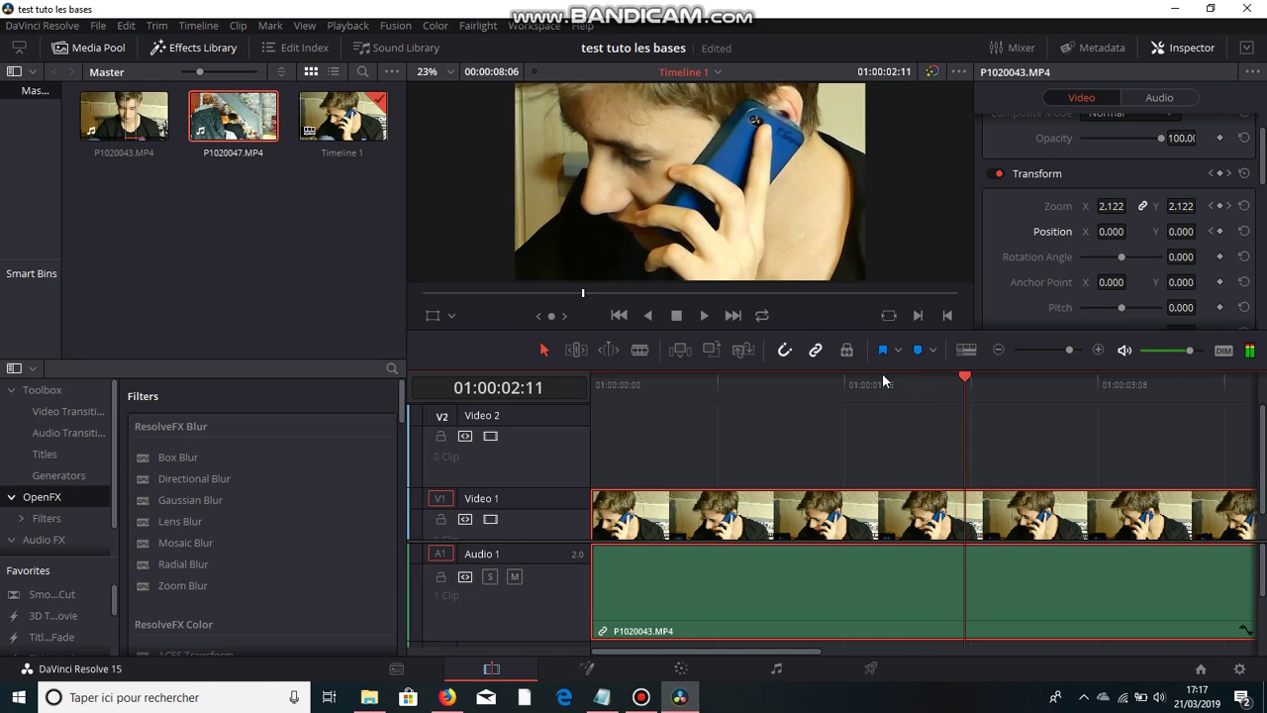
{"action": "key", "text": "Left"}
{"action": "key", "text": "Left"}
{"action": "key", "text": "Left"}
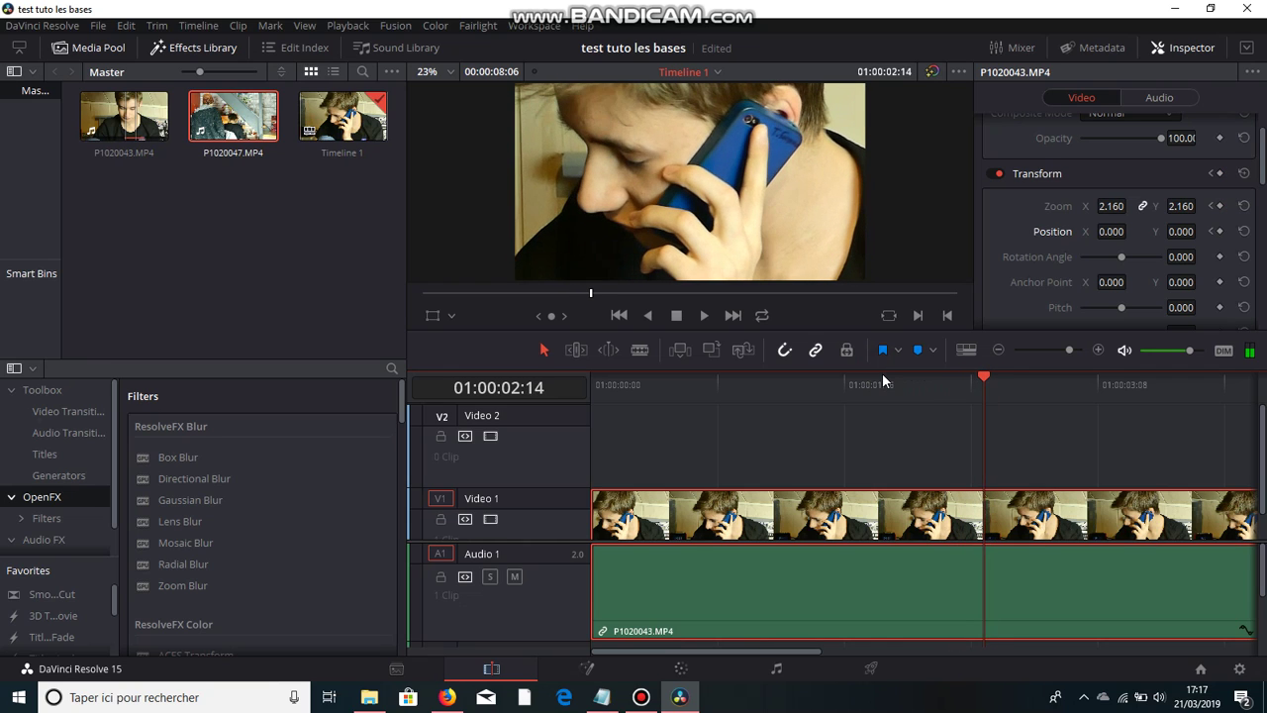
{"action": "key", "text": "Right"}
{"action": "left_click_drag", "start_coordinate": [1114, 231], "coordinate": [1204, 231]}
Step: Play the clip from the start to preview the combined zoom and position animation
{"action": "left_click_drag", "start_coordinate": [859, 384], "coordinate": [591, 451]}
{"action": "left_click", "coordinate": [704, 314]}
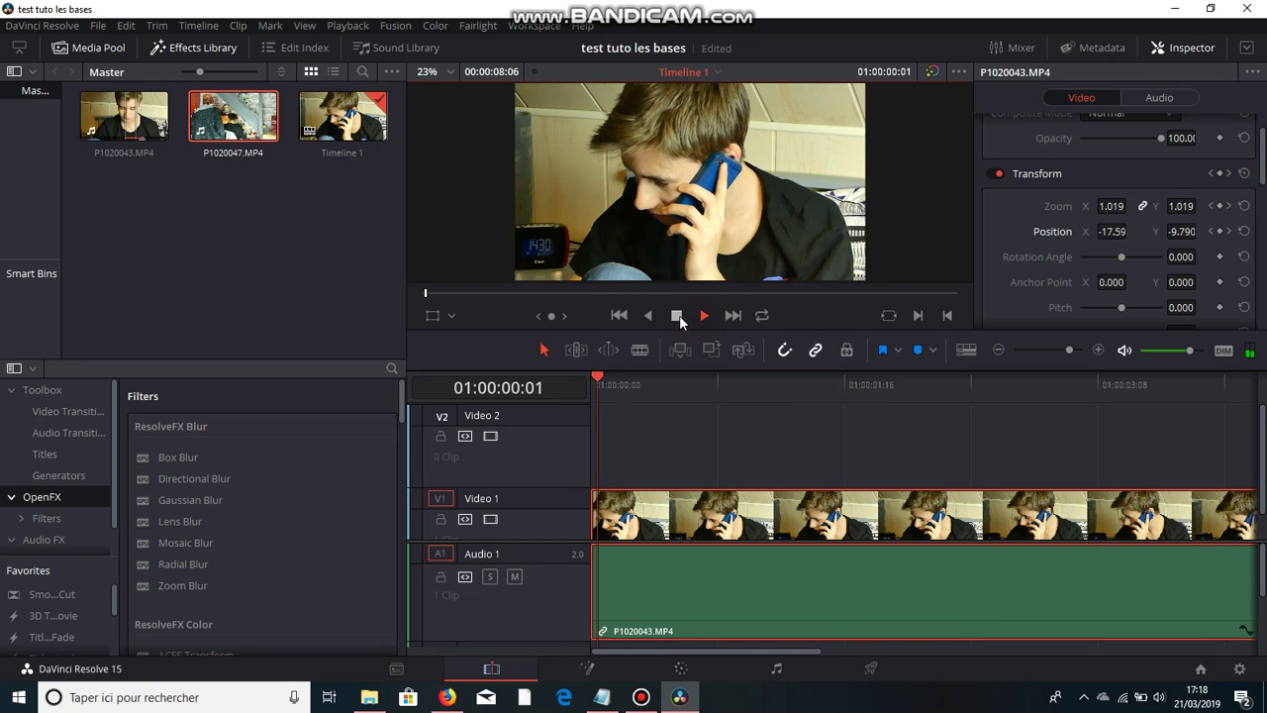
{"action": "left_click", "coordinate": [677, 314]}
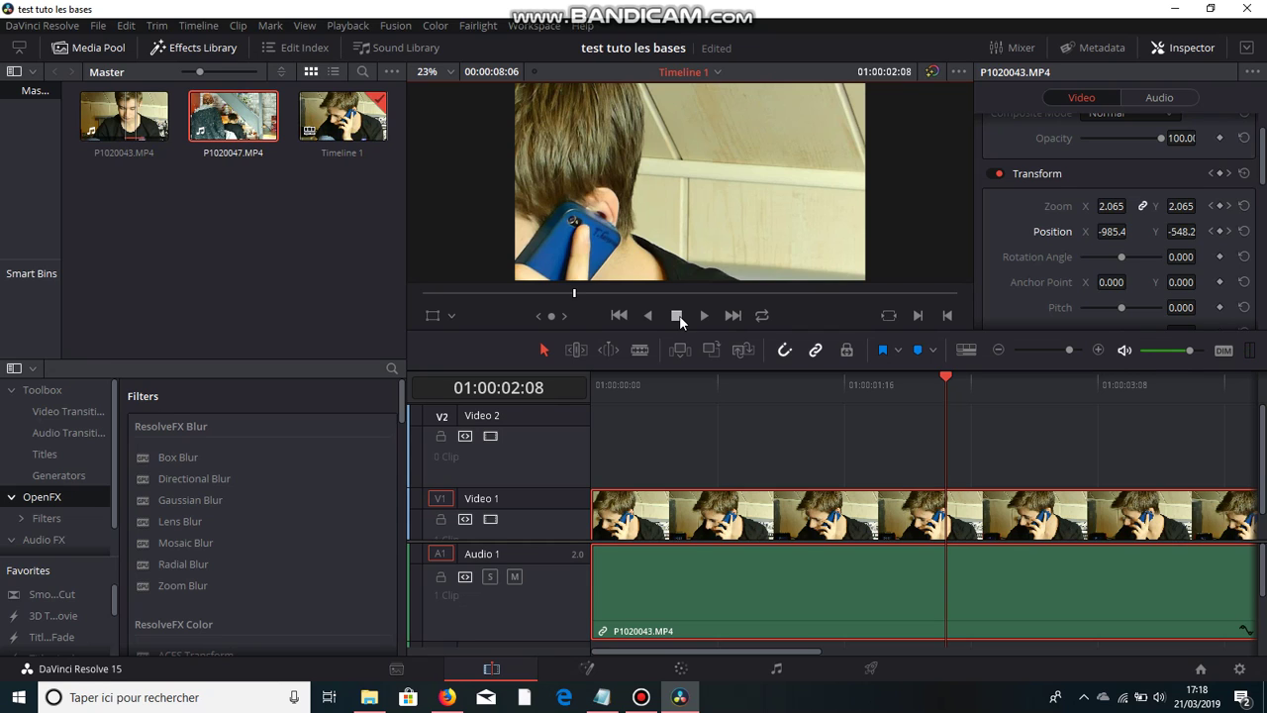
Step: Reset the clip's Zoom and Position to their defaults, removing their keyframes
{"action": "left_click", "coordinate": [1244, 206]}
{"action": "left_click", "coordinate": [1244, 232]}
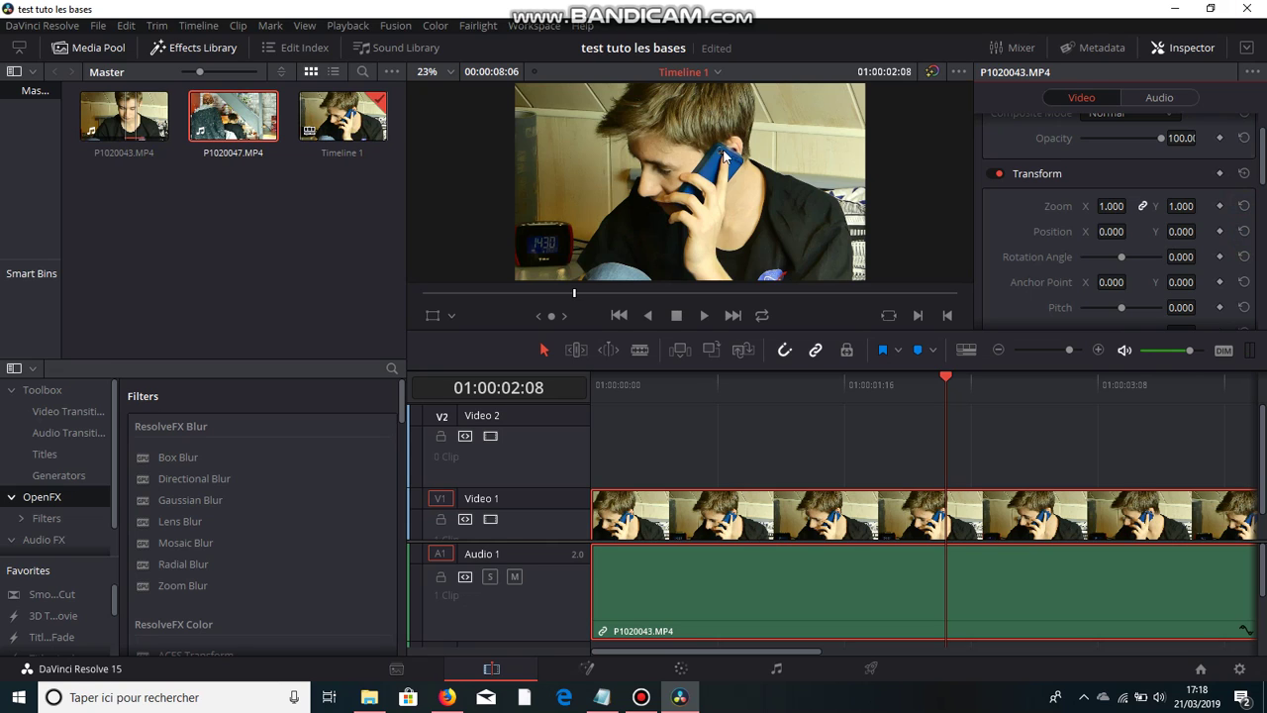
{"action": "scroll", "coordinate": [702, 89], "scroll_direction": "down", "scroll_amount": 1}
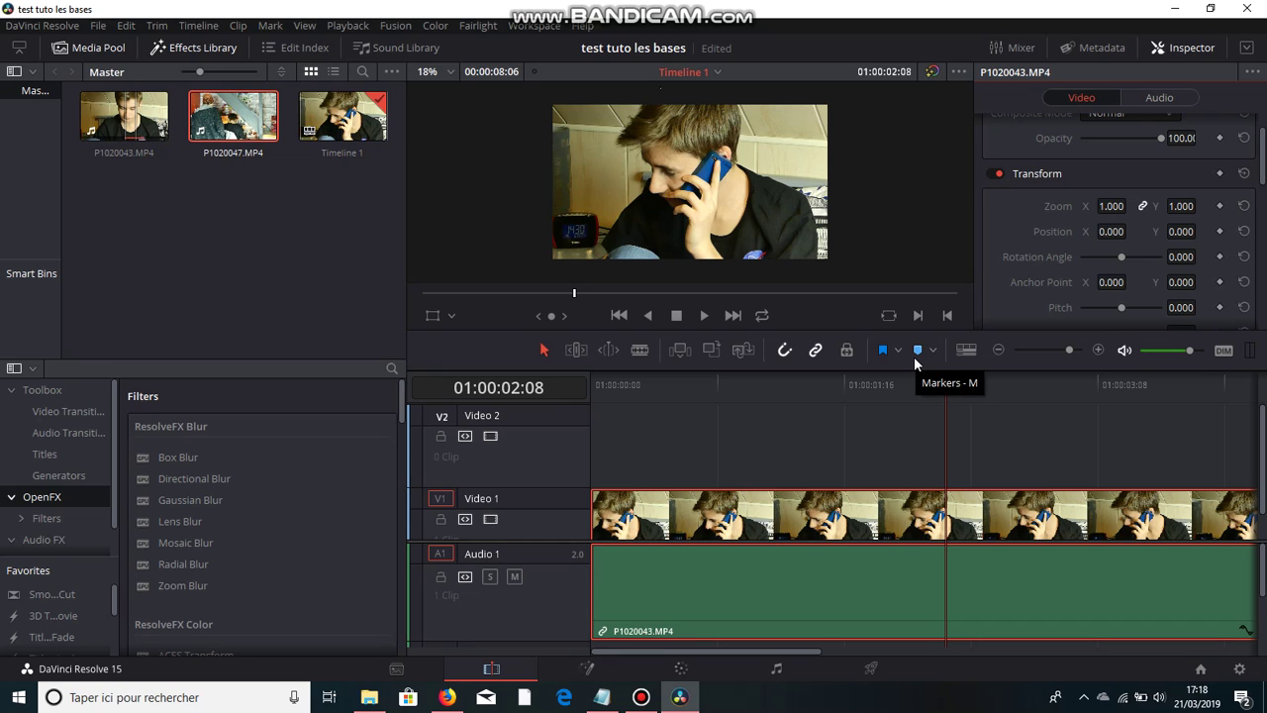
{"action": "scroll", "coordinate": [1223, 444], "scroll_direction": "down", "scroll_amount": 1}
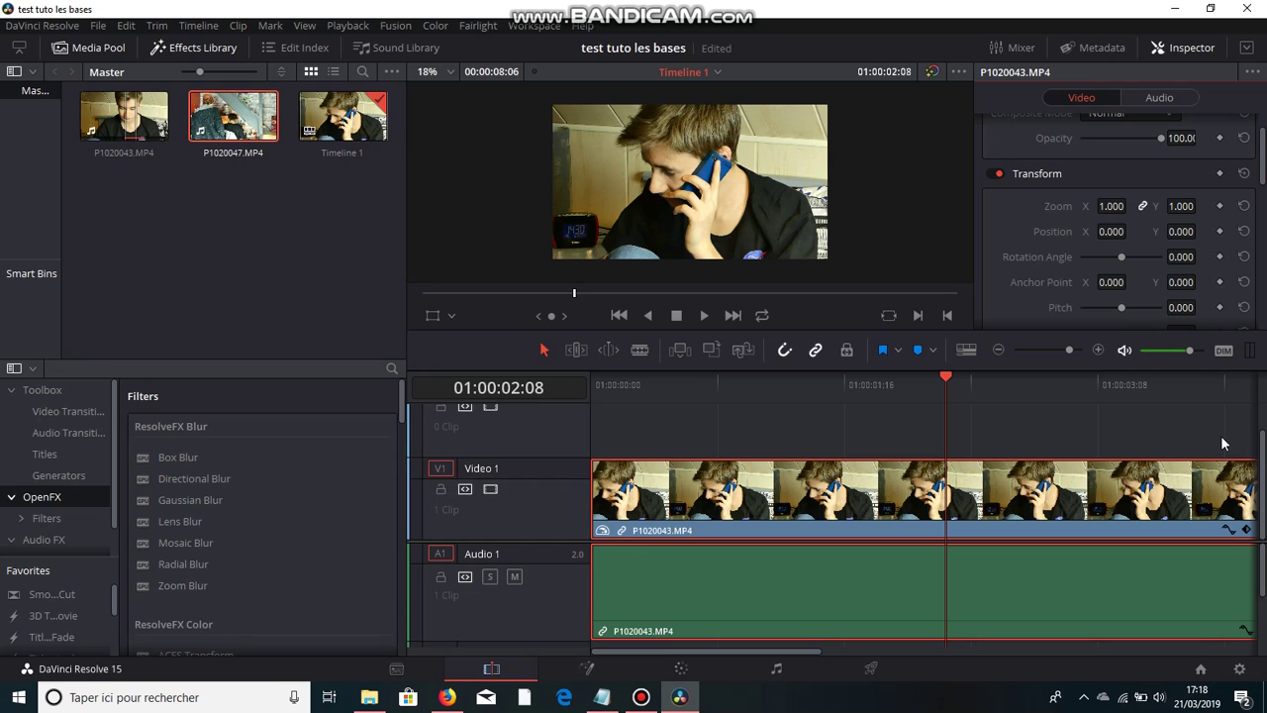